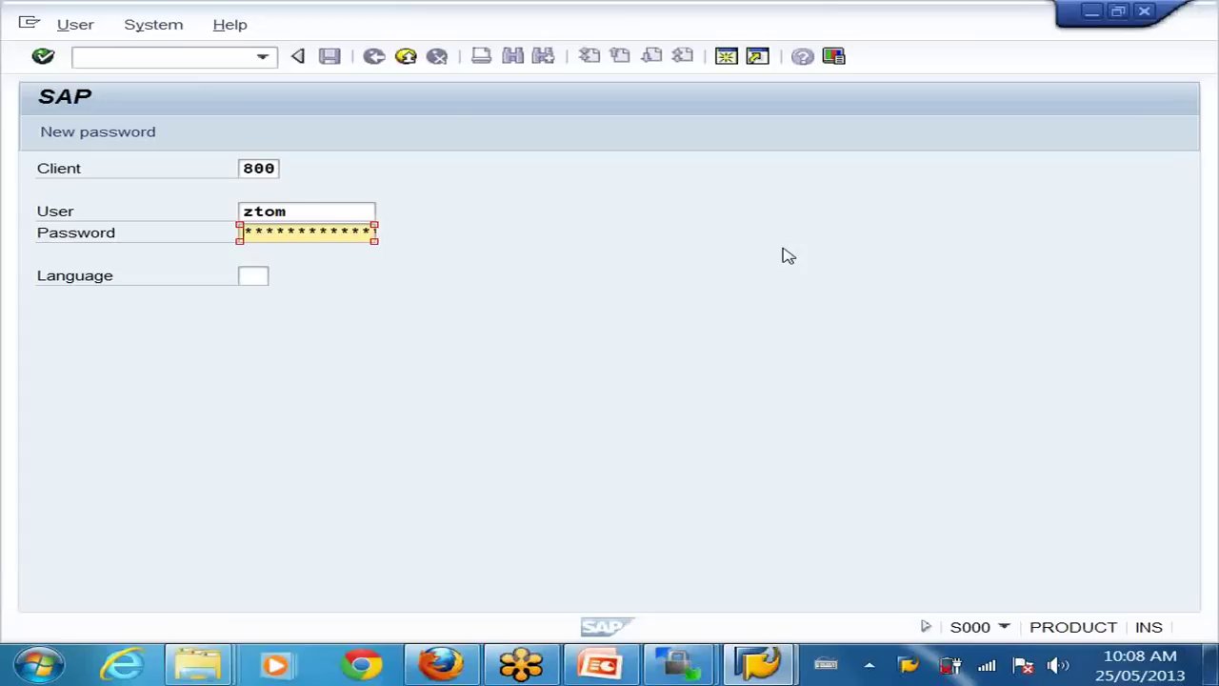
# - Enter the account password and log on to client 800
pyautogui.write('******')
pyautogui.press('Return')
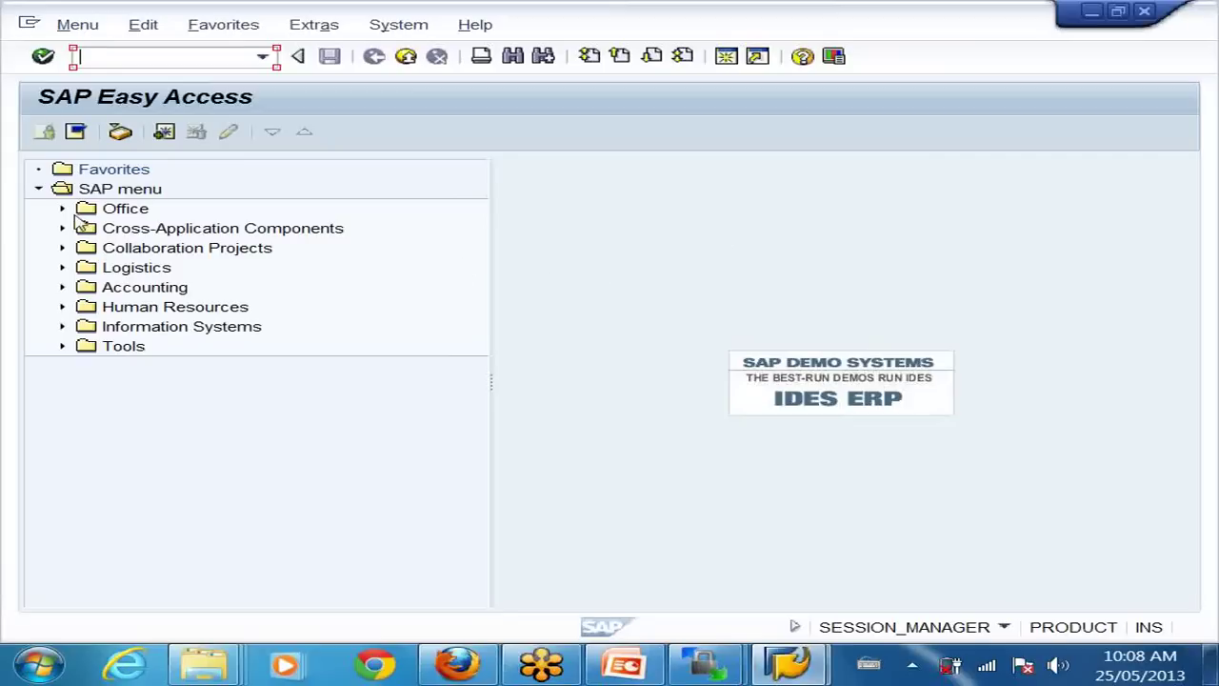
# - Collapse and re-expand the SAP menu folder to view its application areas
pyautogui.click(38, 191)
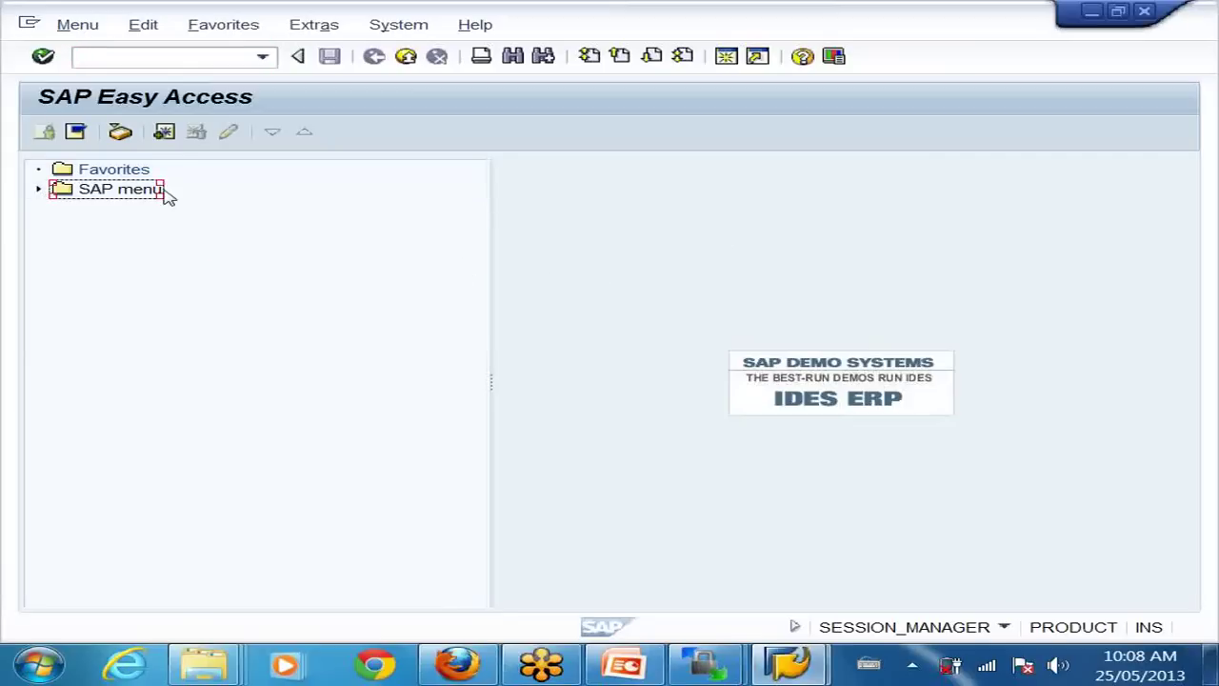
pyautogui.click(38, 192)
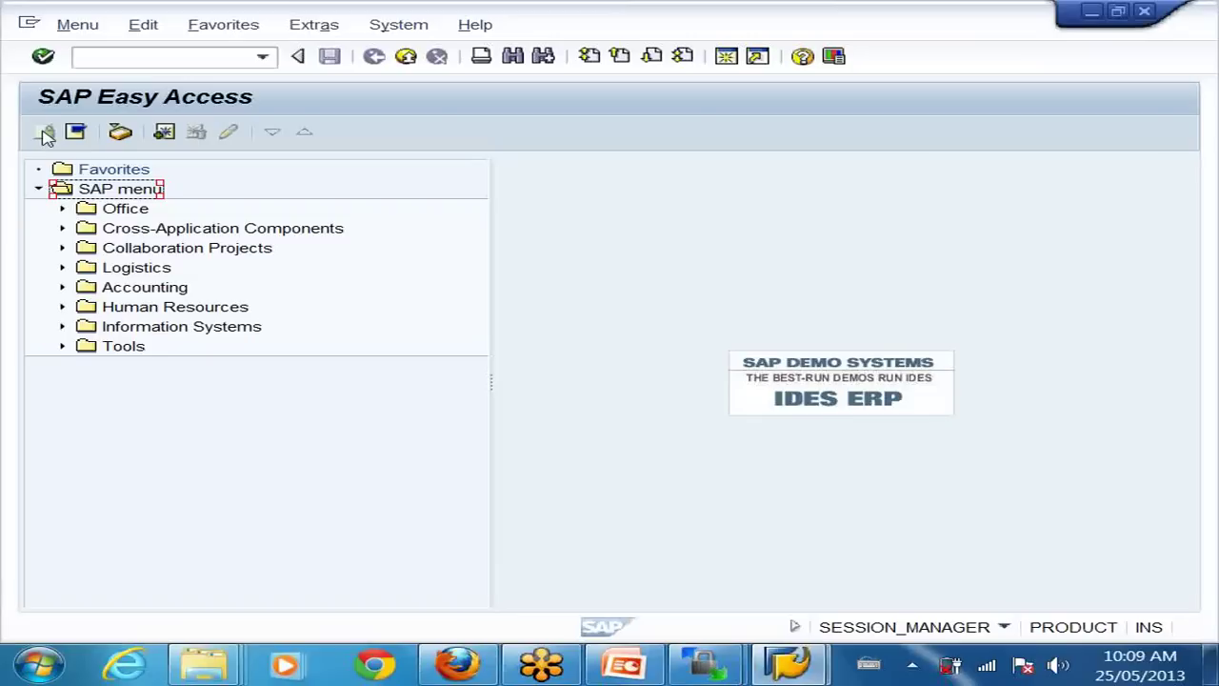
pyautogui.click(40, 190)
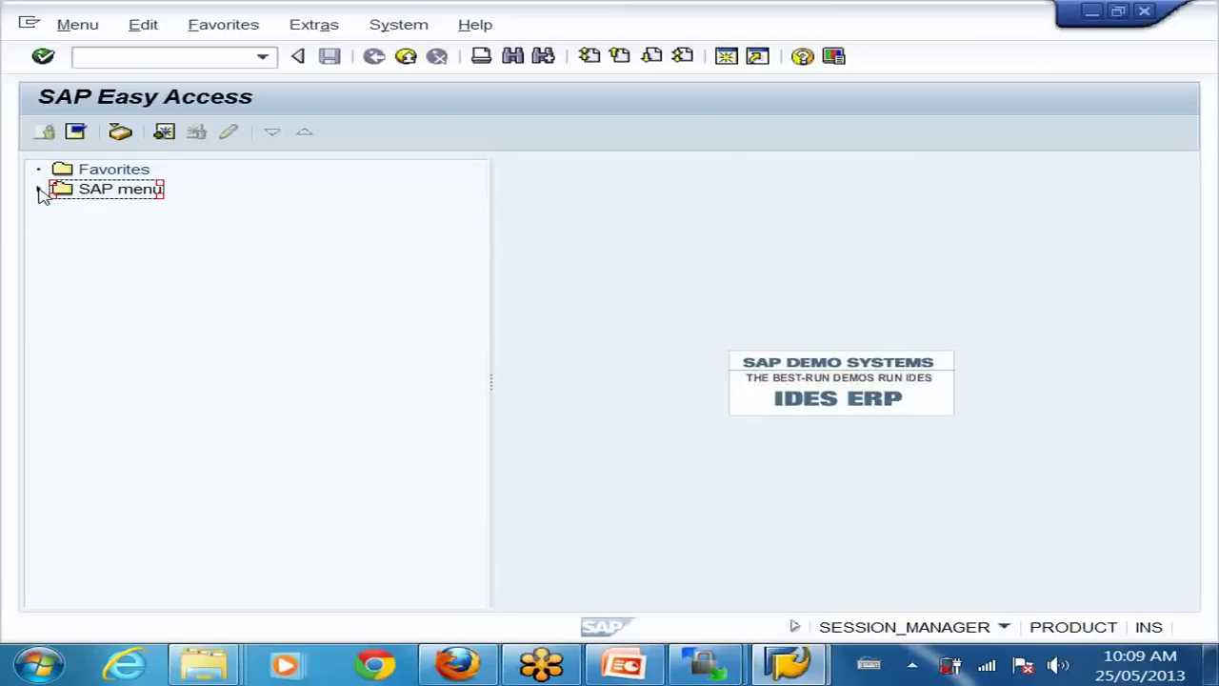
pyautogui.click(40, 189)
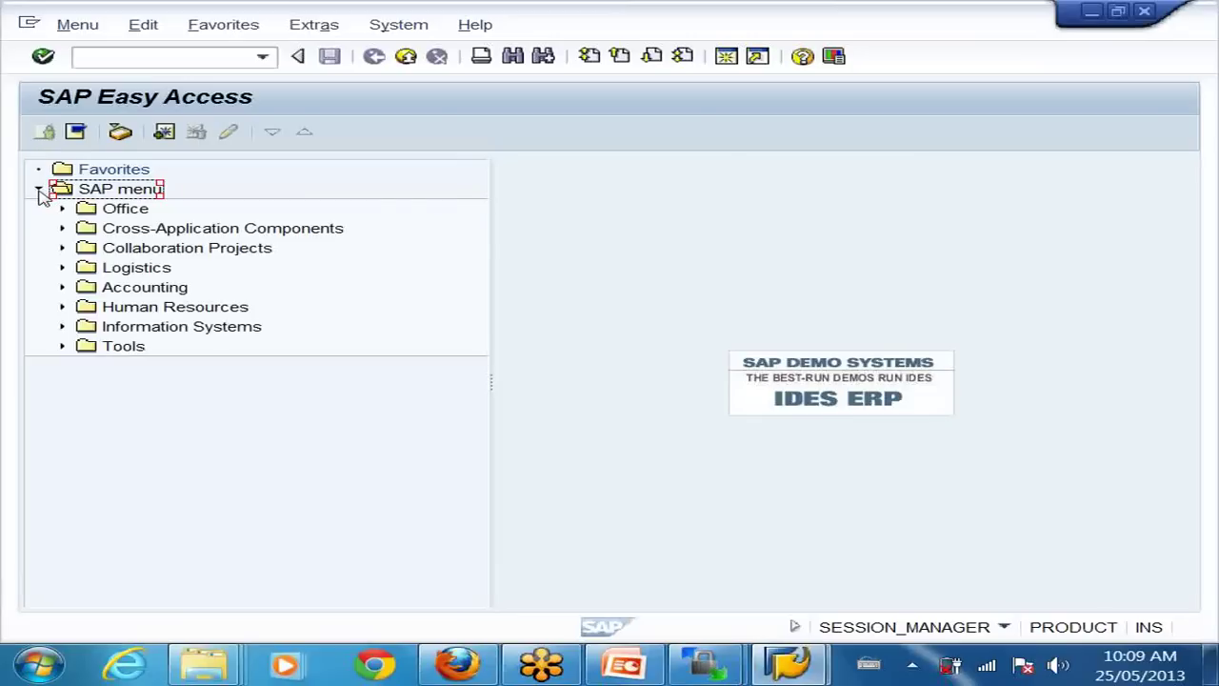
# - Try to open the Change transaction under Logistics, Materials Management, Purchasing, Purchase Order, and collapse the Logistics folder again
pyautogui.click(62, 268)
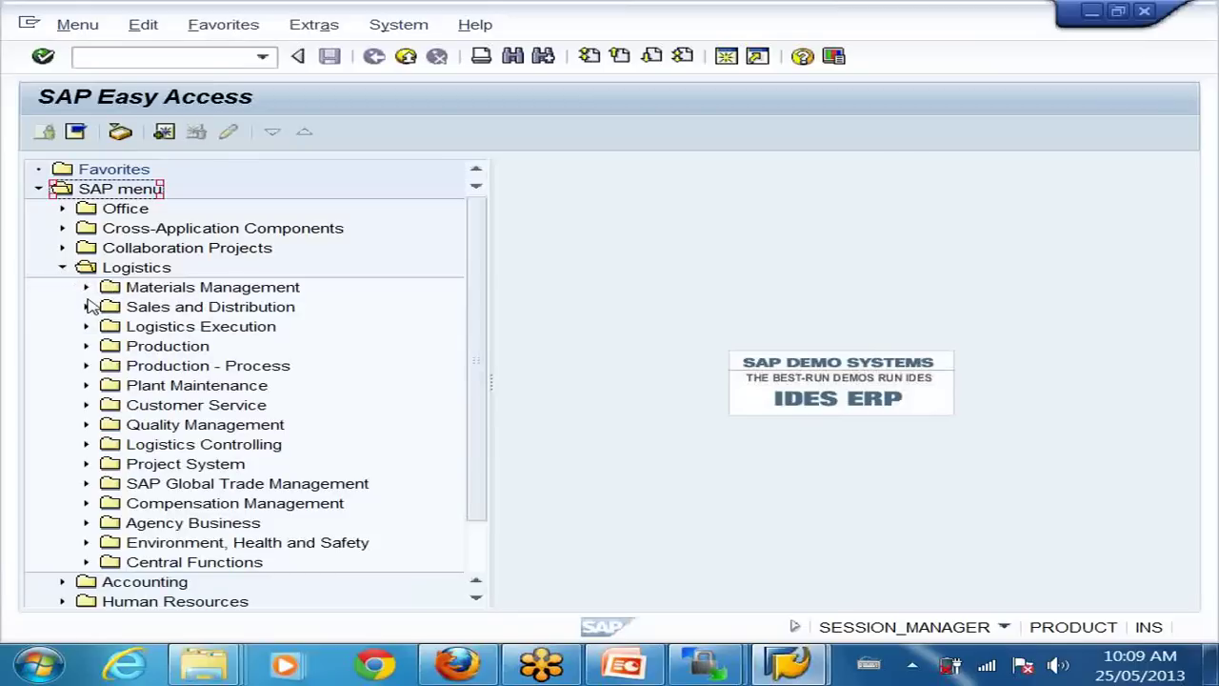
pyautogui.click(86, 287)
pyautogui.click(110, 306)
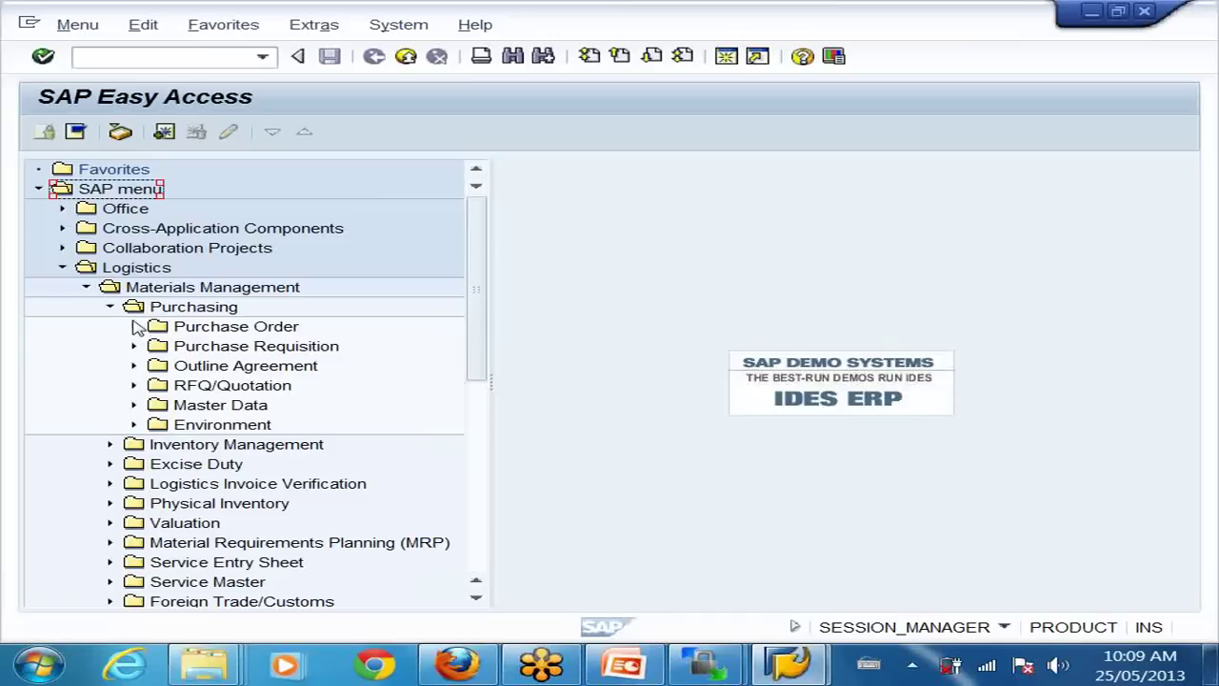
pyautogui.click(135, 327)
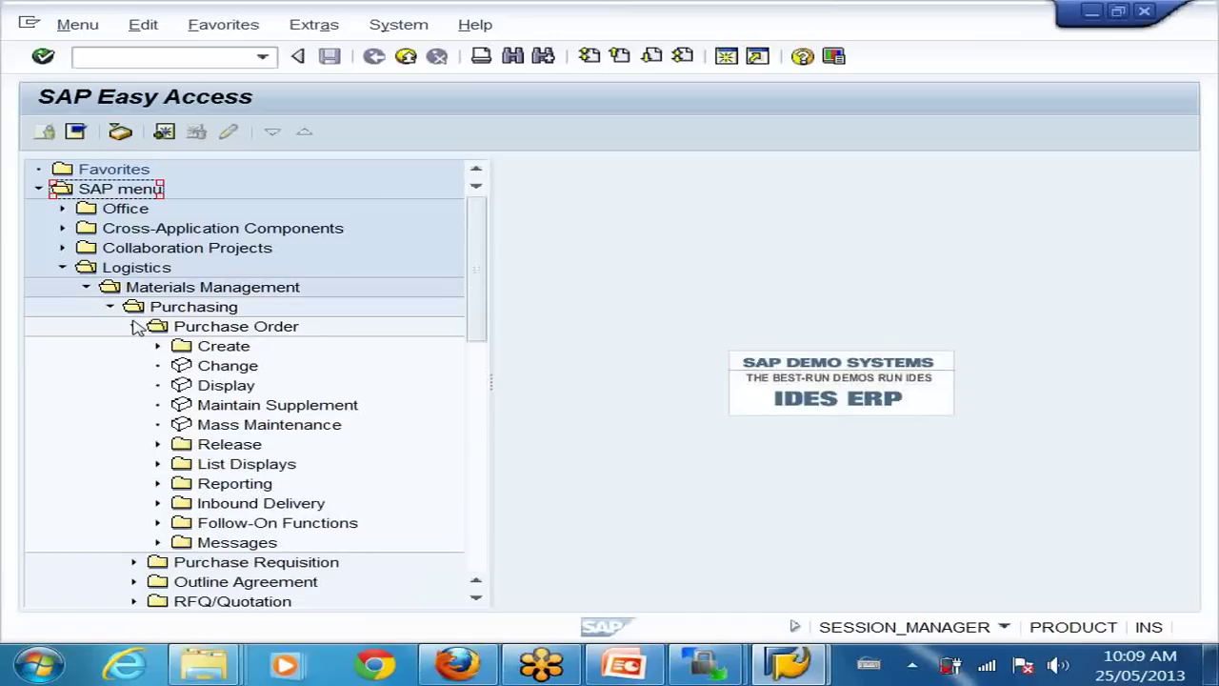
pyautogui.click(236, 373)
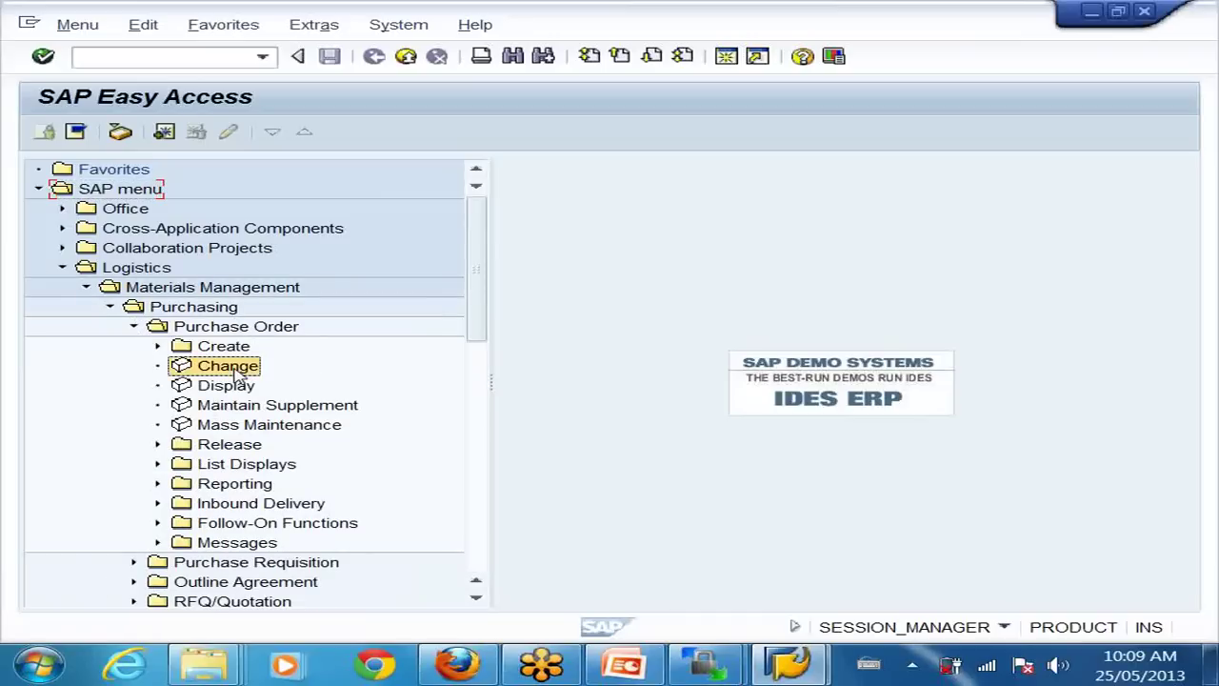
pyautogui.click(237, 373)
pyautogui.doubleClick(245, 371)
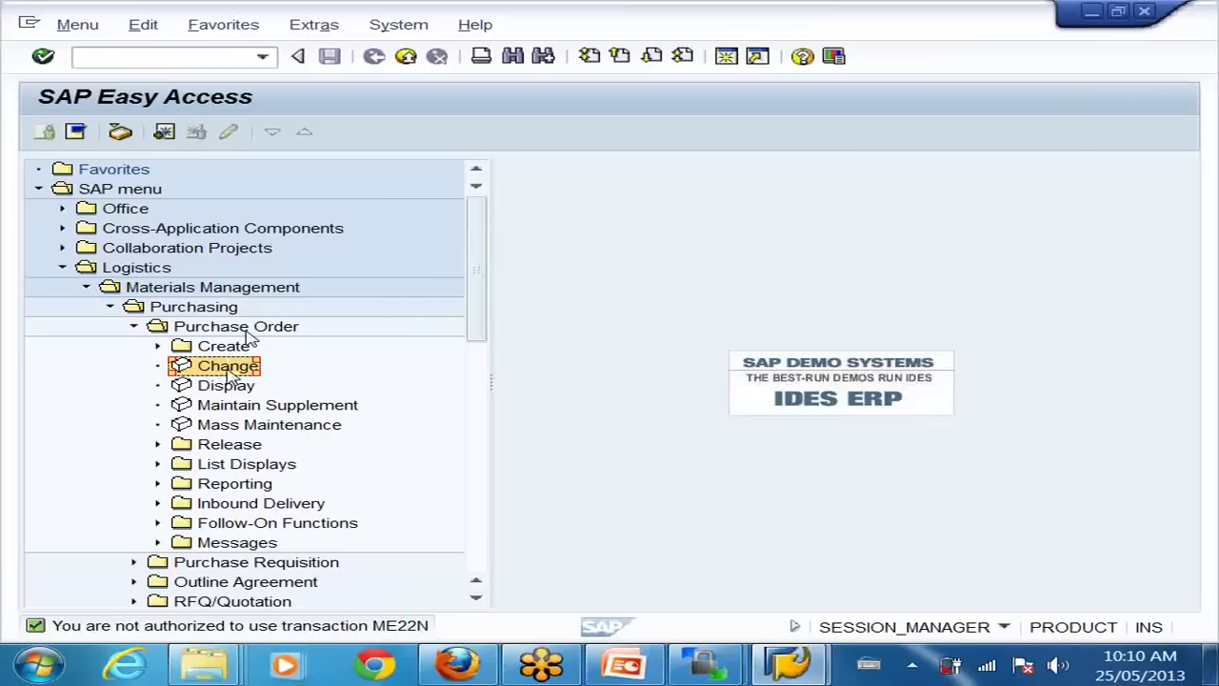
pyautogui.click(63, 269)
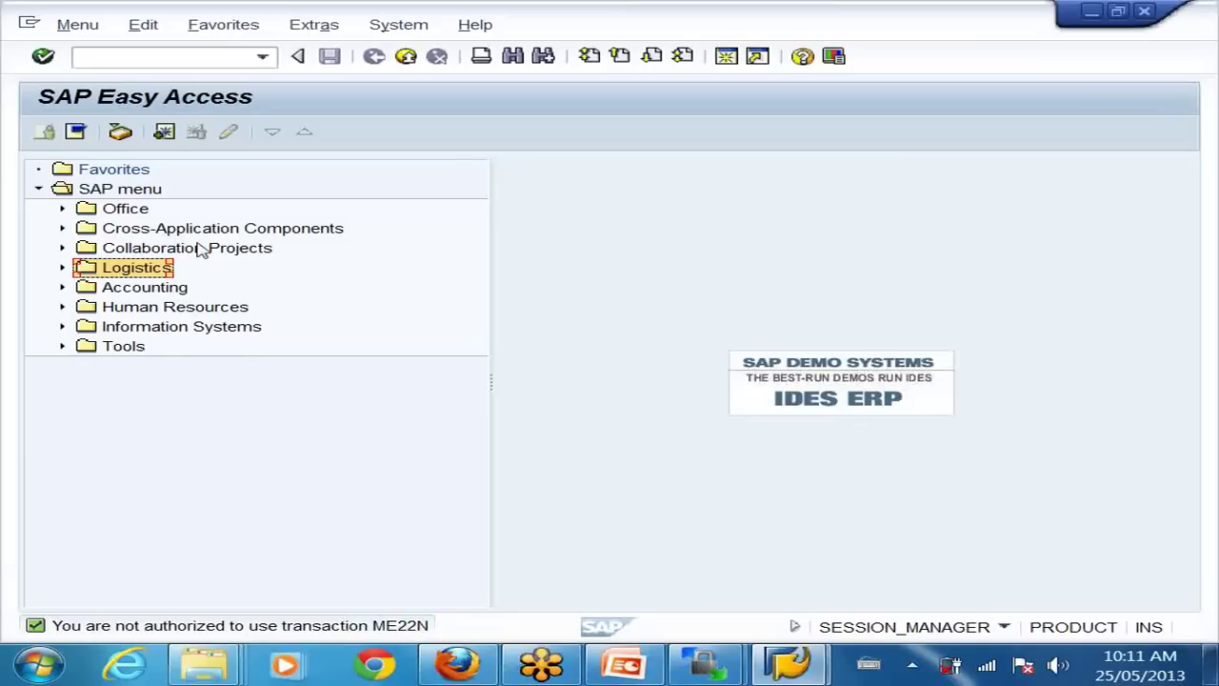
# - Open the Product system from SAP Logon 720 and log on with the other account's user name and password
pyautogui.moveTo(788, 657)
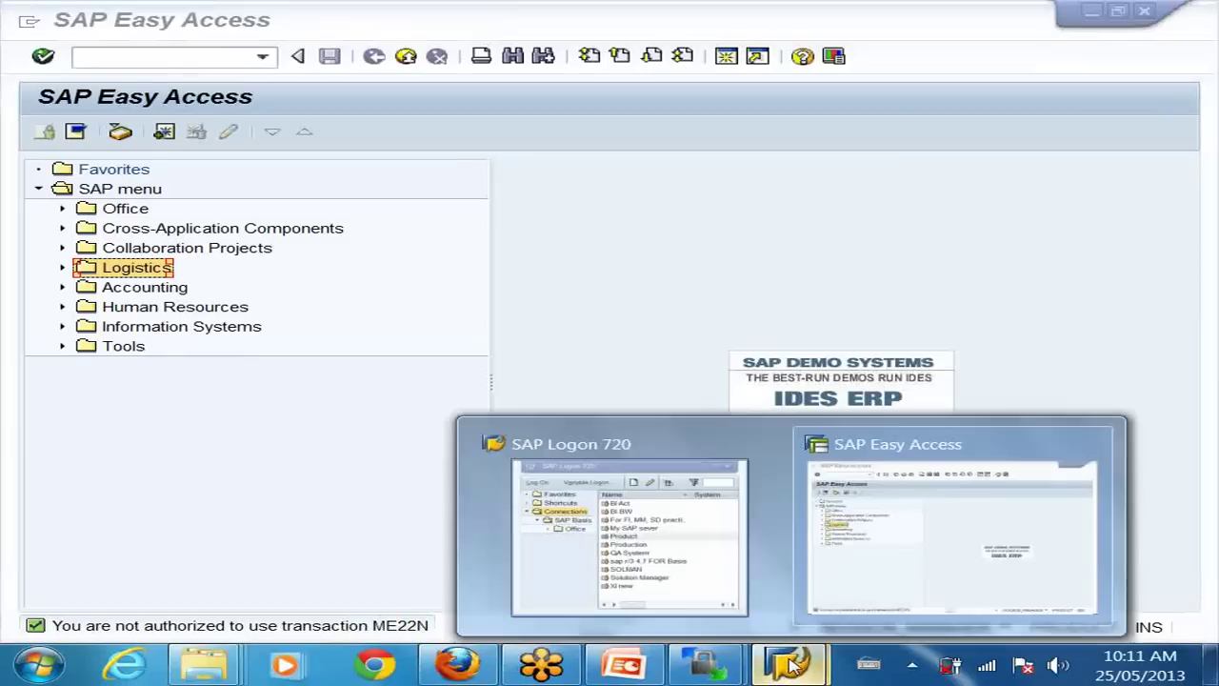
pyautogui.click(679, 563)
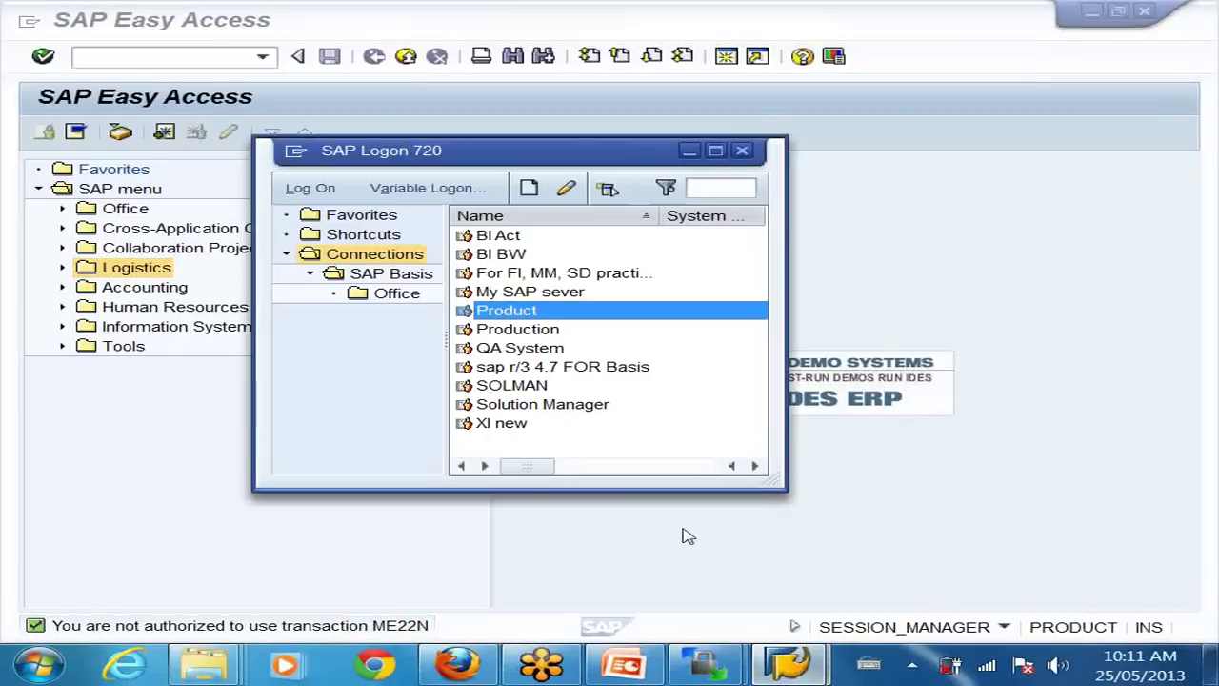
pyautogui.doubleClick(526, 314)
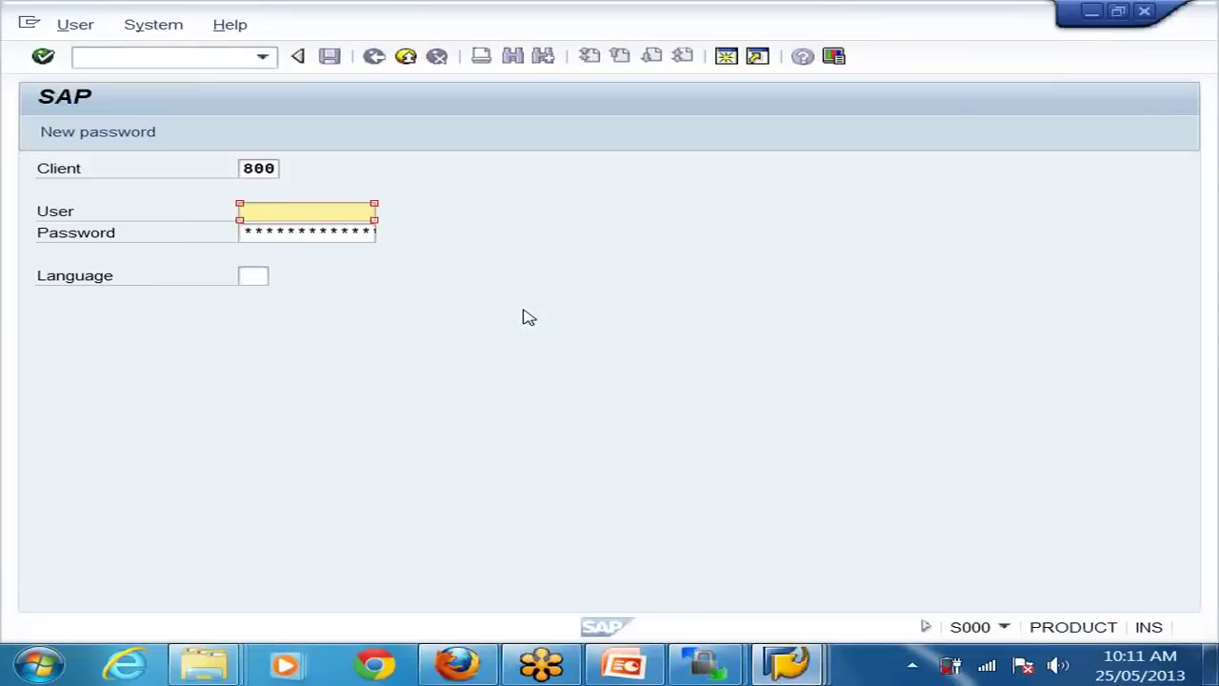
pyautogui.write('don')
pyautogui.press('Tab')
pyautogui.write('*****')
pyautogui.press('Return')
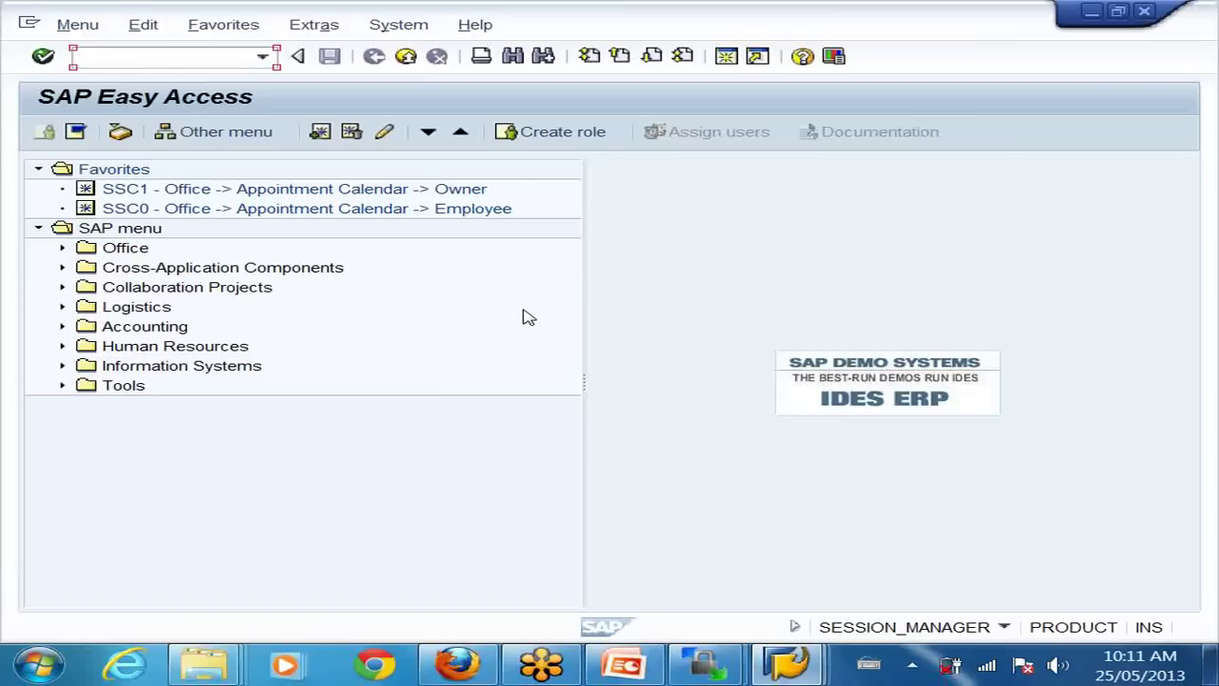
pyautogui.write('sm04')
pyautogui.press('BackSpace')
pyautogui.press('BackSpace')
pyautogui.press('BackSpace')
pyautogui.press('BackSpace')
# - Expand Tools, Administration and Monitor in the SAP menu to view the monitoring transactions
pyautogui.click(63, 385)
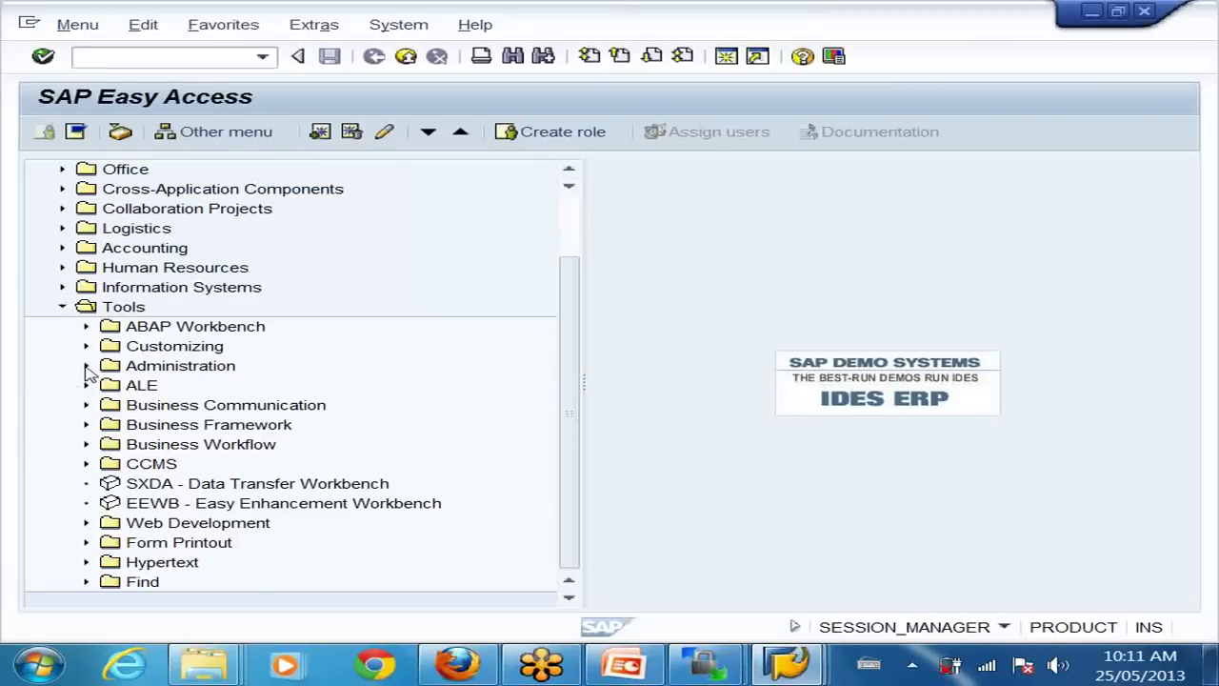
pyautogui.click(86, 366)
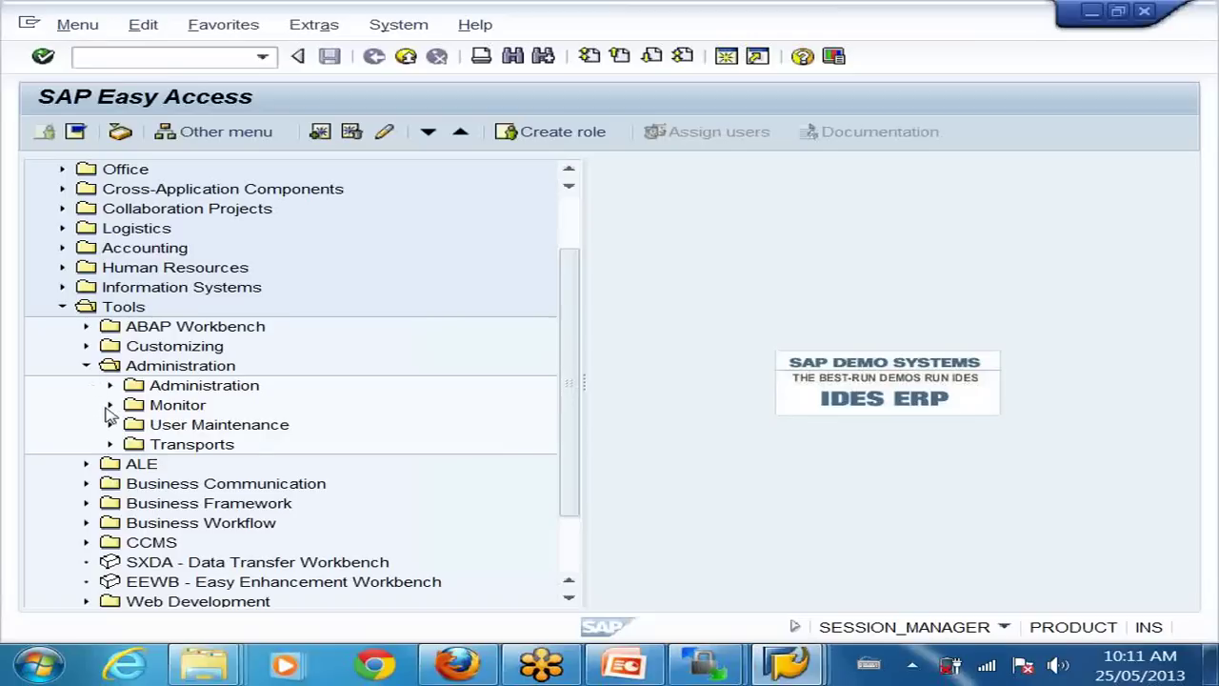
pyautogui.scroll(-2, 112, 406)
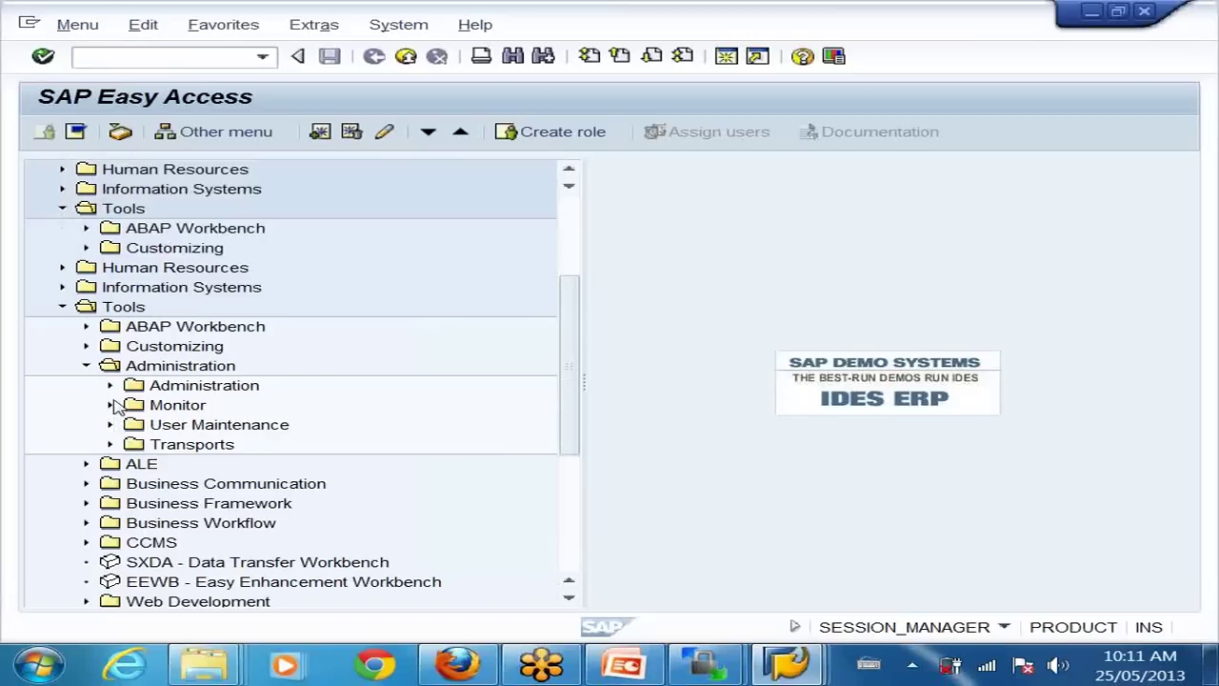
pyautogui.click(111, 405)
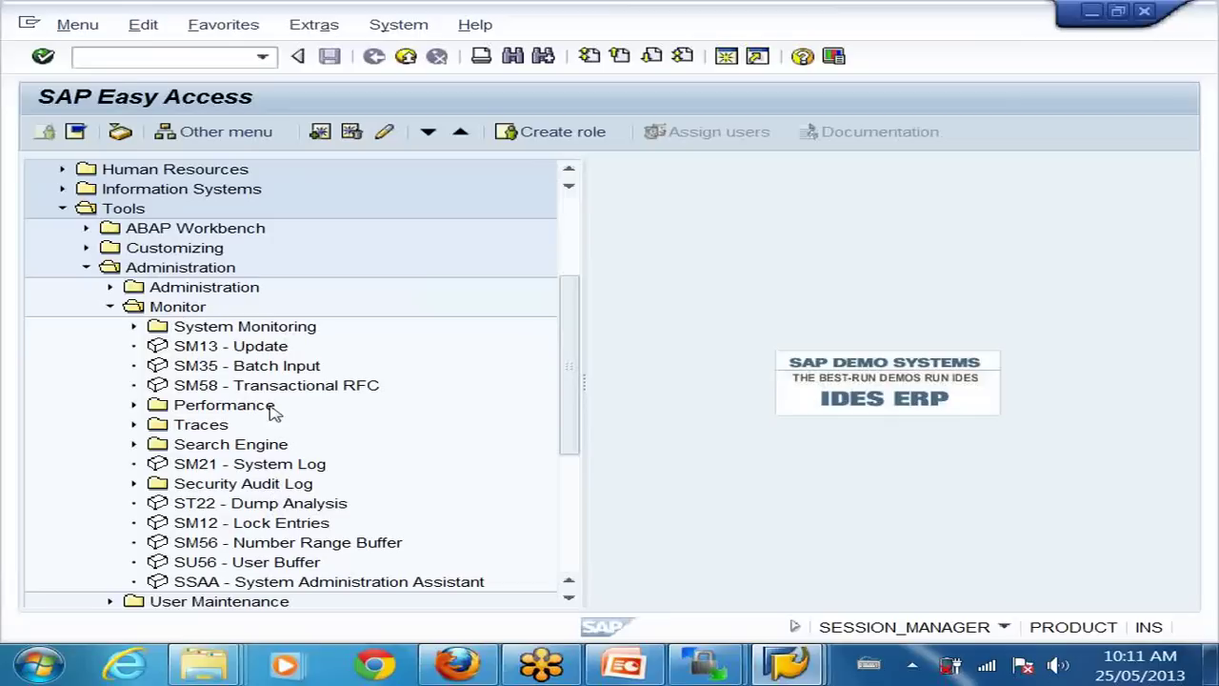
pyautogui.scroll(-1, 272, 409)
pyautogui.scroll(1, 271, 411)
# - Run the search_sap_menu transaction and search for the menu path of SM04
pyautogui.click(80, 56)
pyautogui.write('search_sap')
pyautogui.write('_menu')
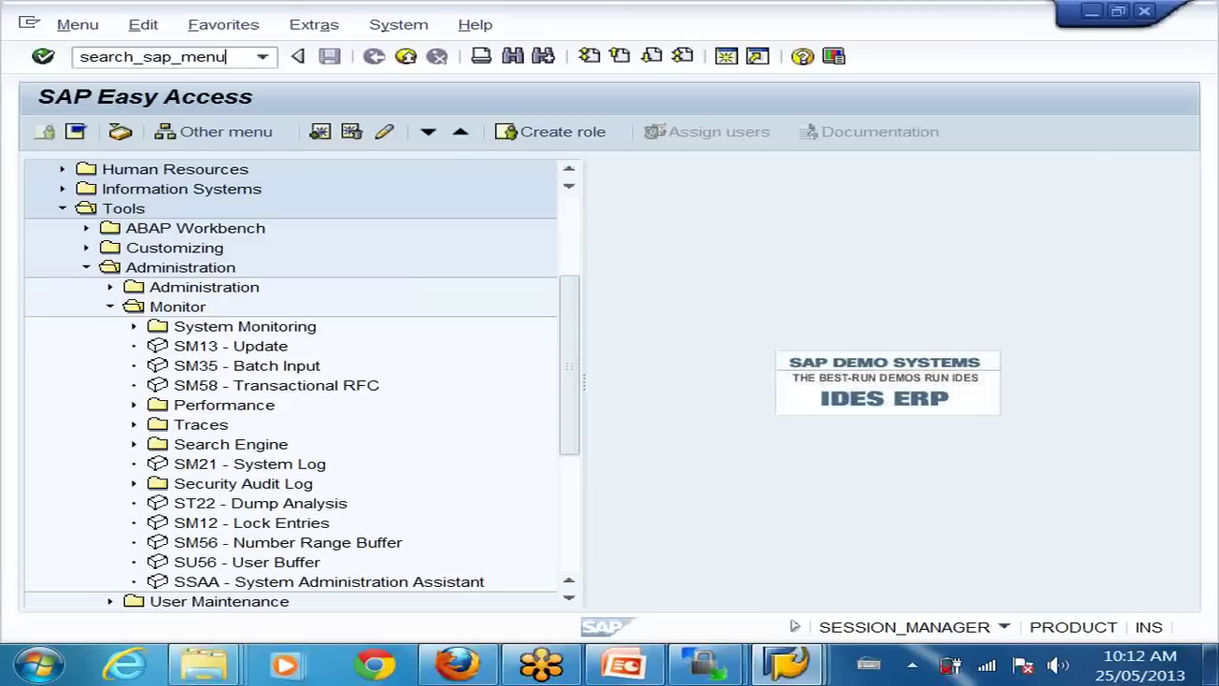
pyautogui.press('Return')
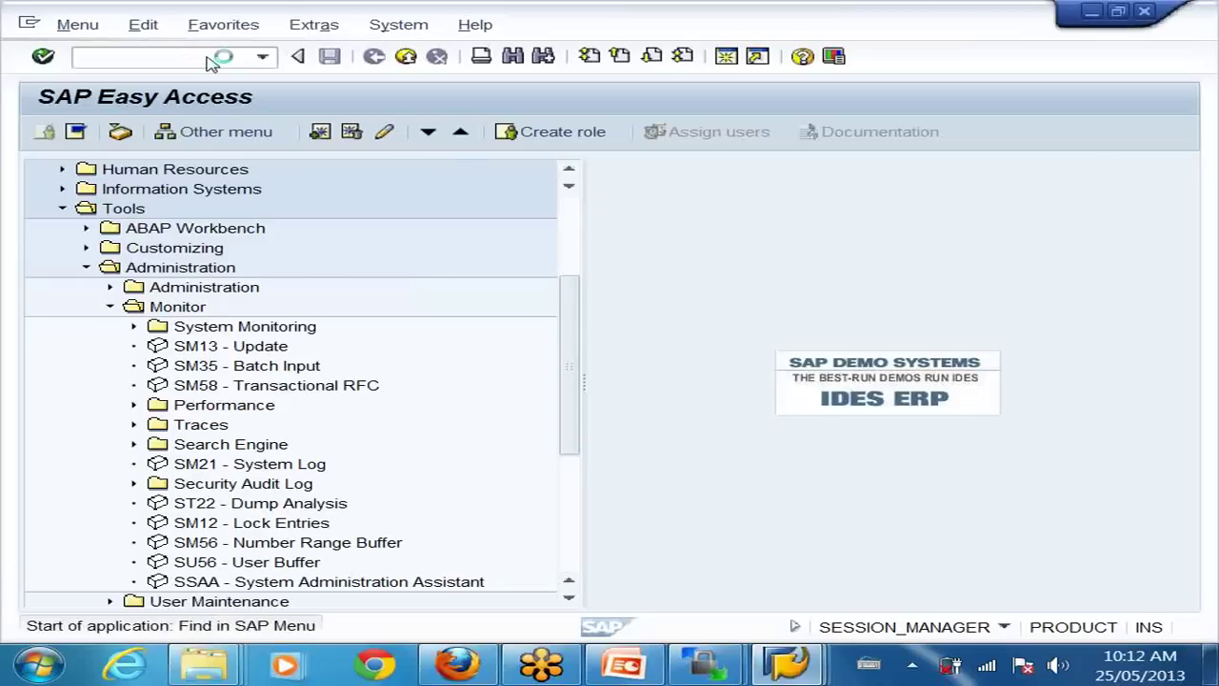
pyautogui.write('sm04')
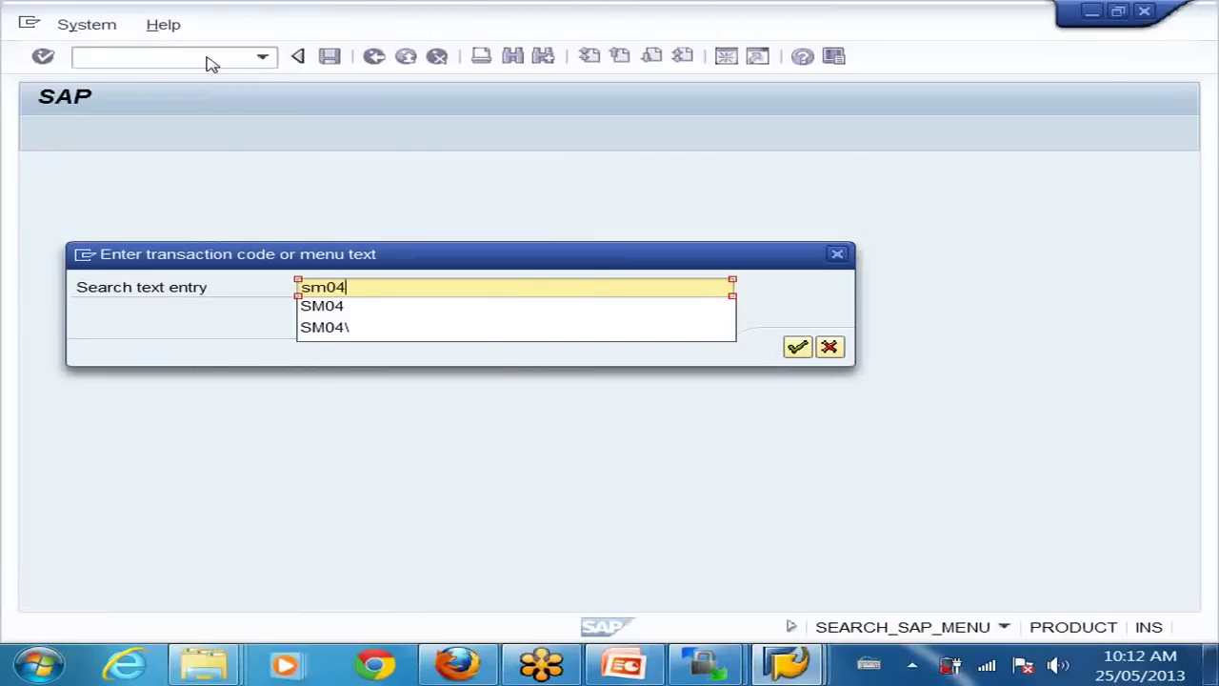
pyautogui.press('Return')
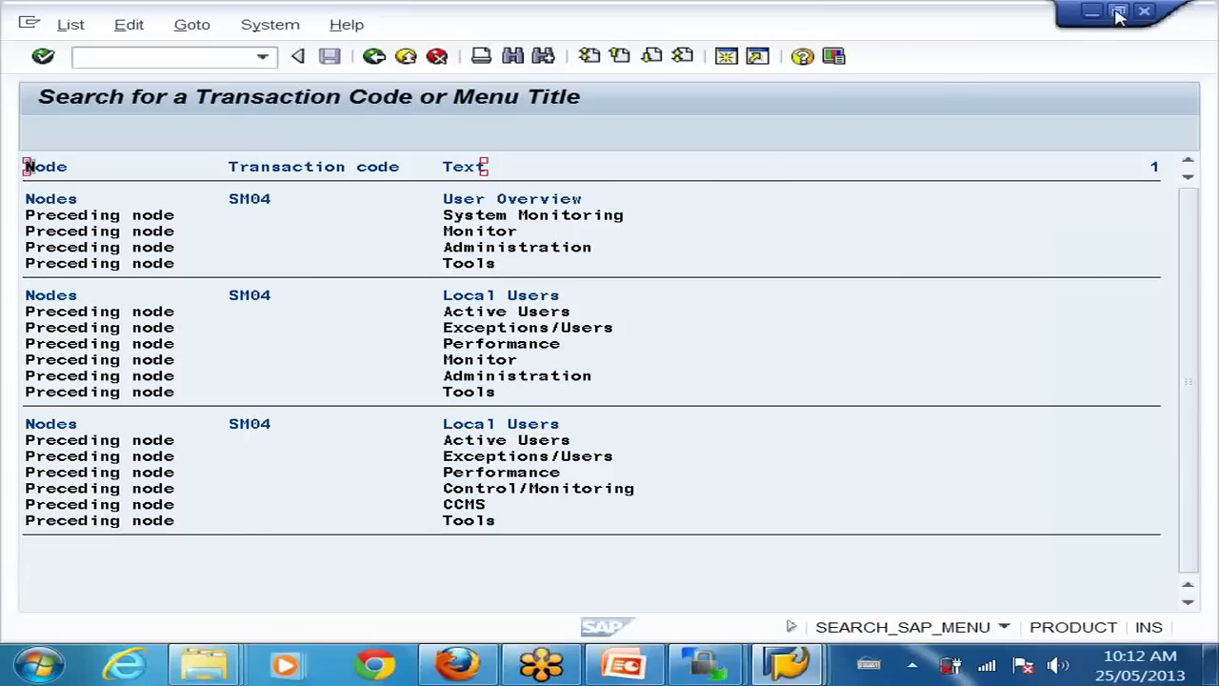
# - Open a new session and choose SM04 - User Overview under Tools, Administration, Monitor, System Monitoring
pyautogui.click(737, 56)
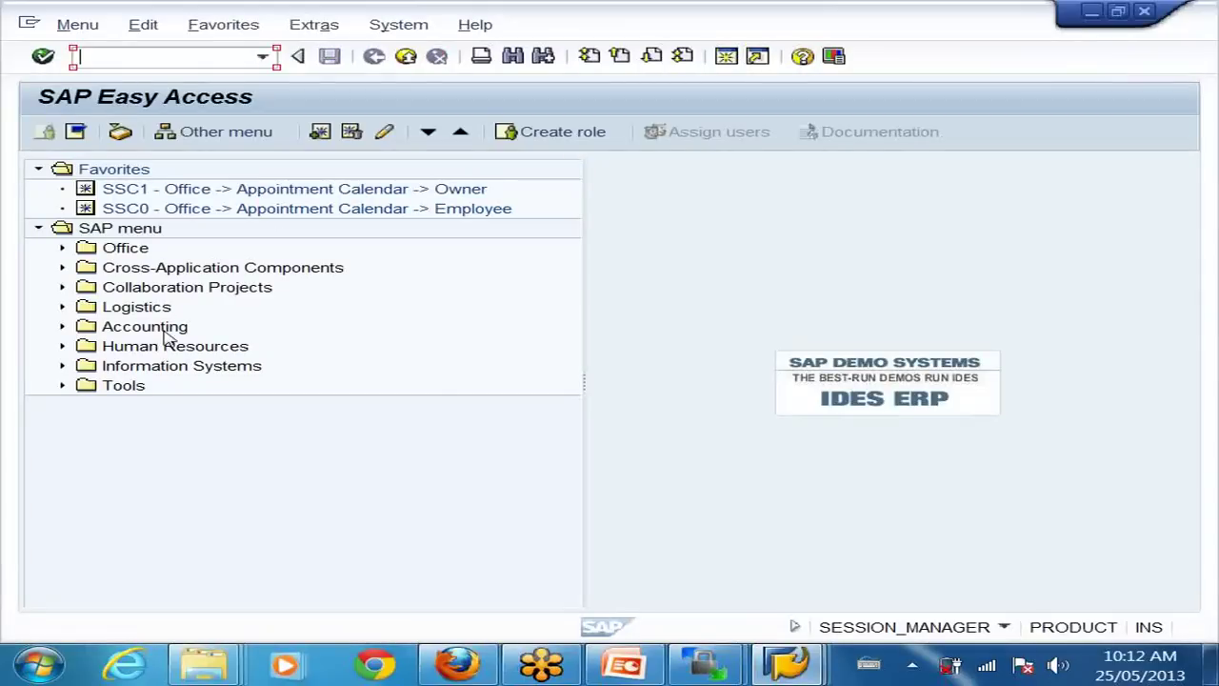
pyautogui.click(61, 385)
pyautogui.click(87, 366)
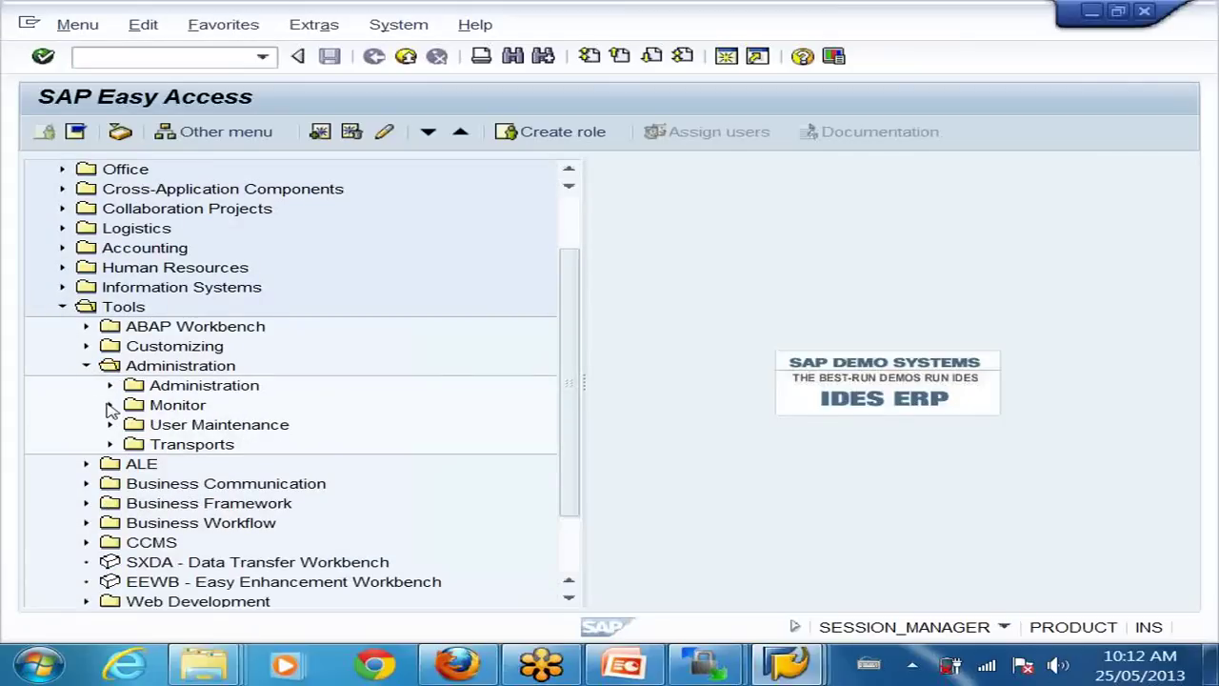
pyautogui.click(109, 405)
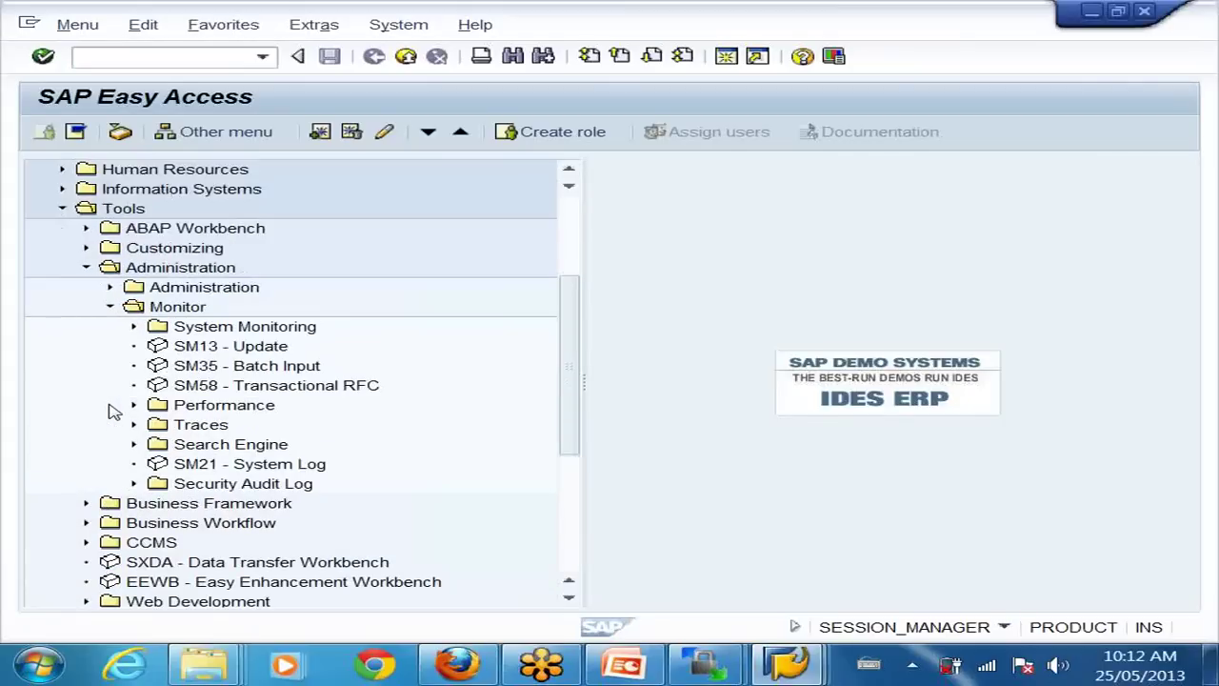
pyautogui.click(133, 327)
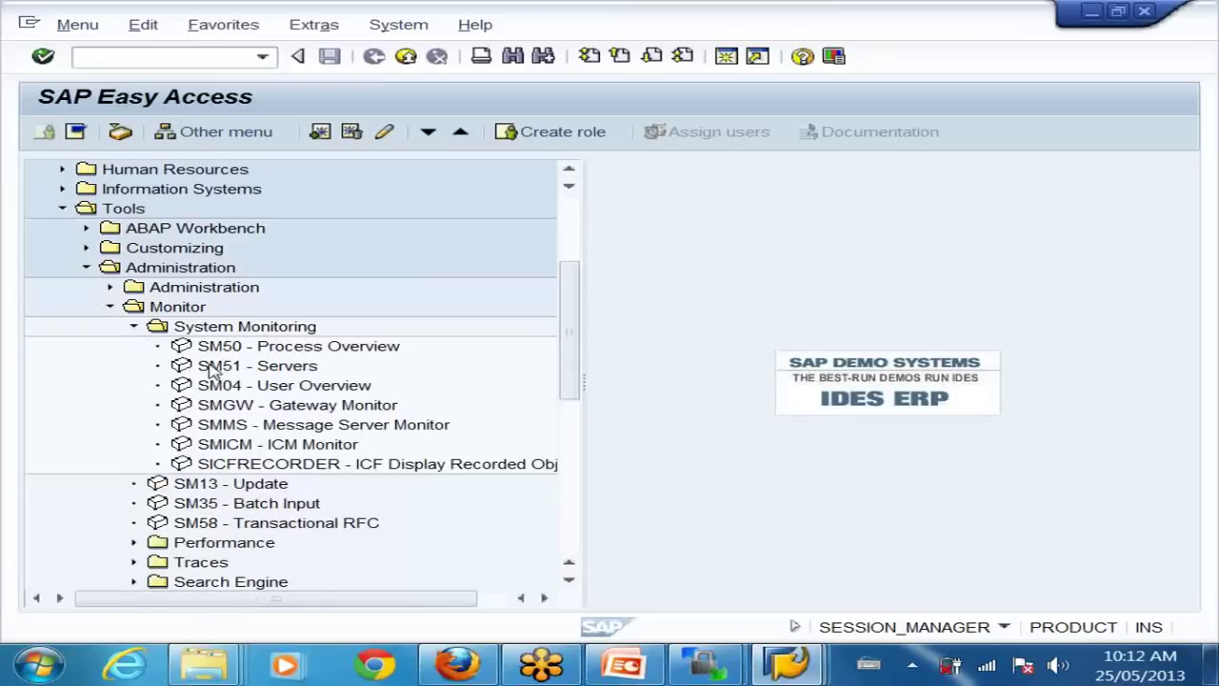
pyautogui.click(275, 389)
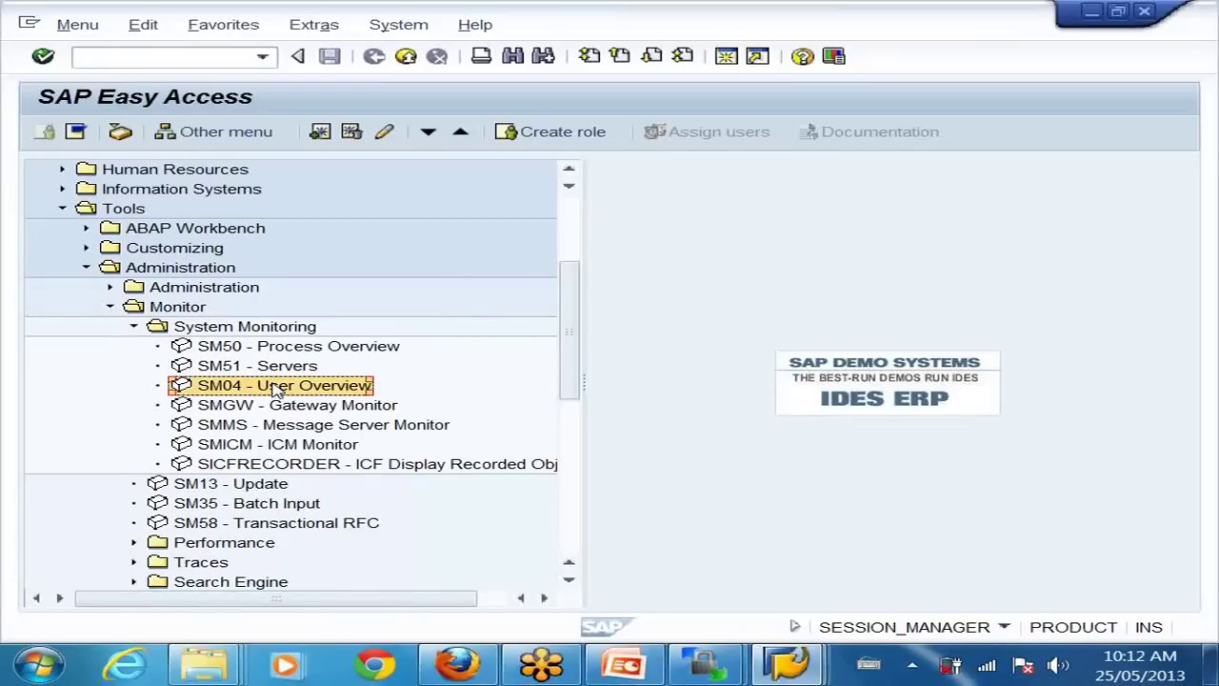
pyautogui.doubleClick(275, 389)
# - Fill the command field with SM04 from the history of previously used transaction codes
pyautogui.click(80, 56)
pyautogui.click(262, 57)
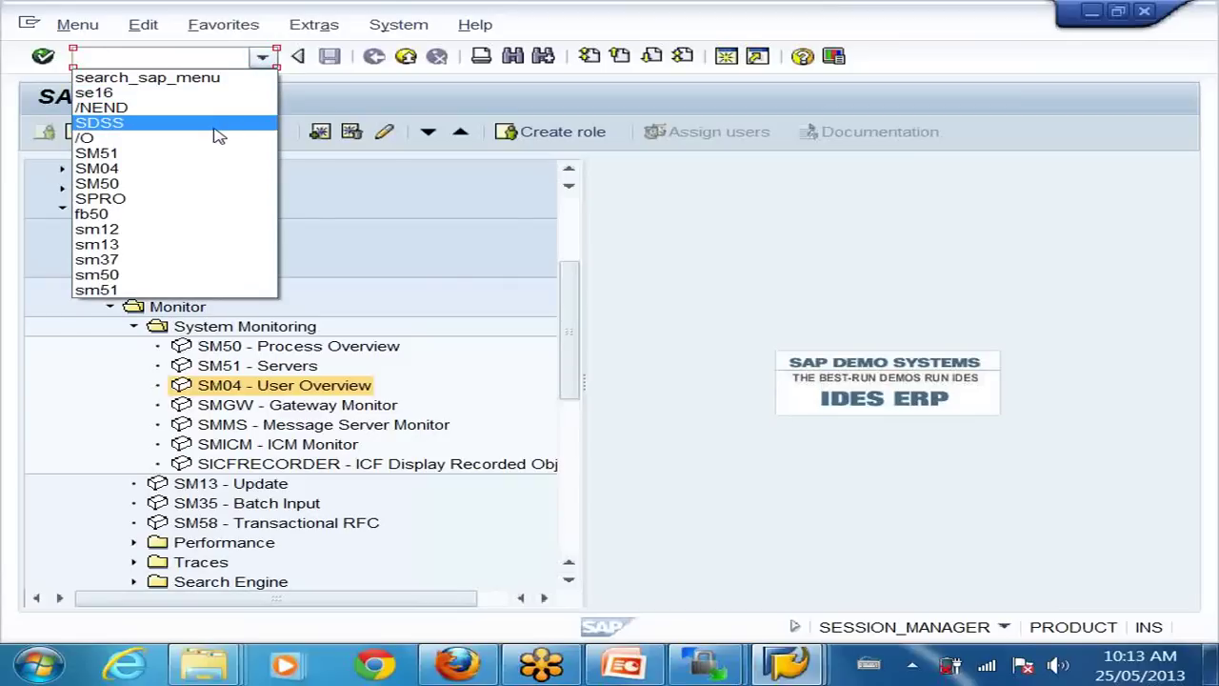
pyautogui.click(133, 170)
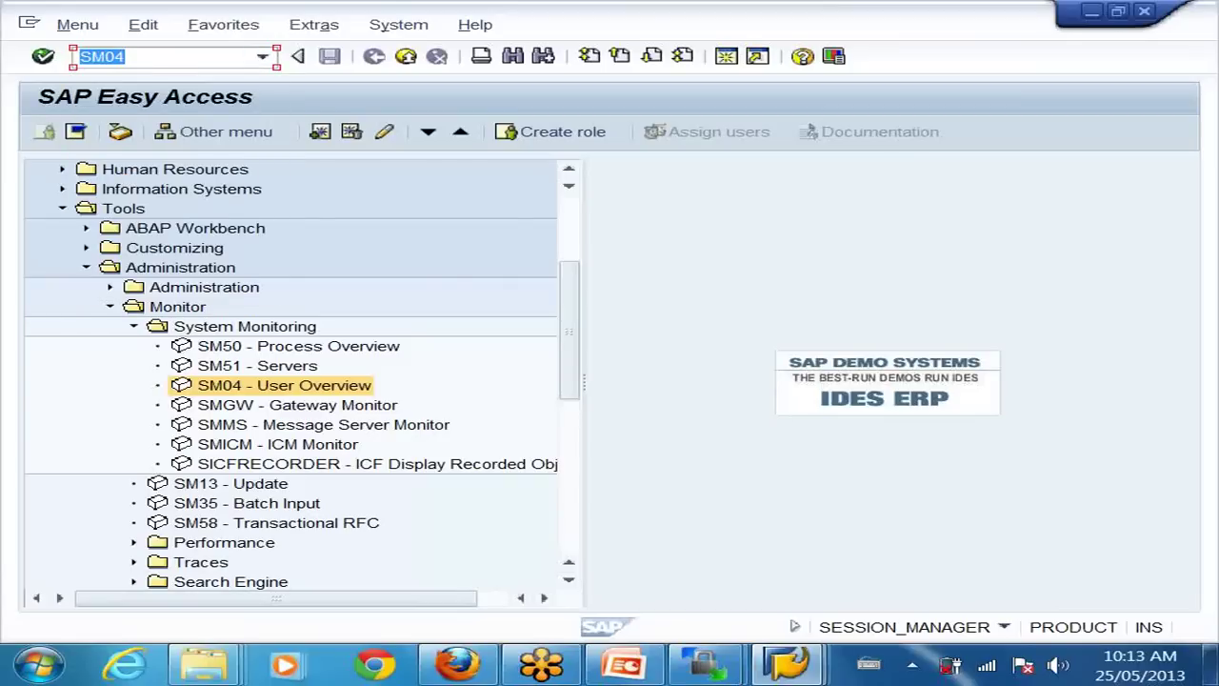
pyautogui.click(125, 56)
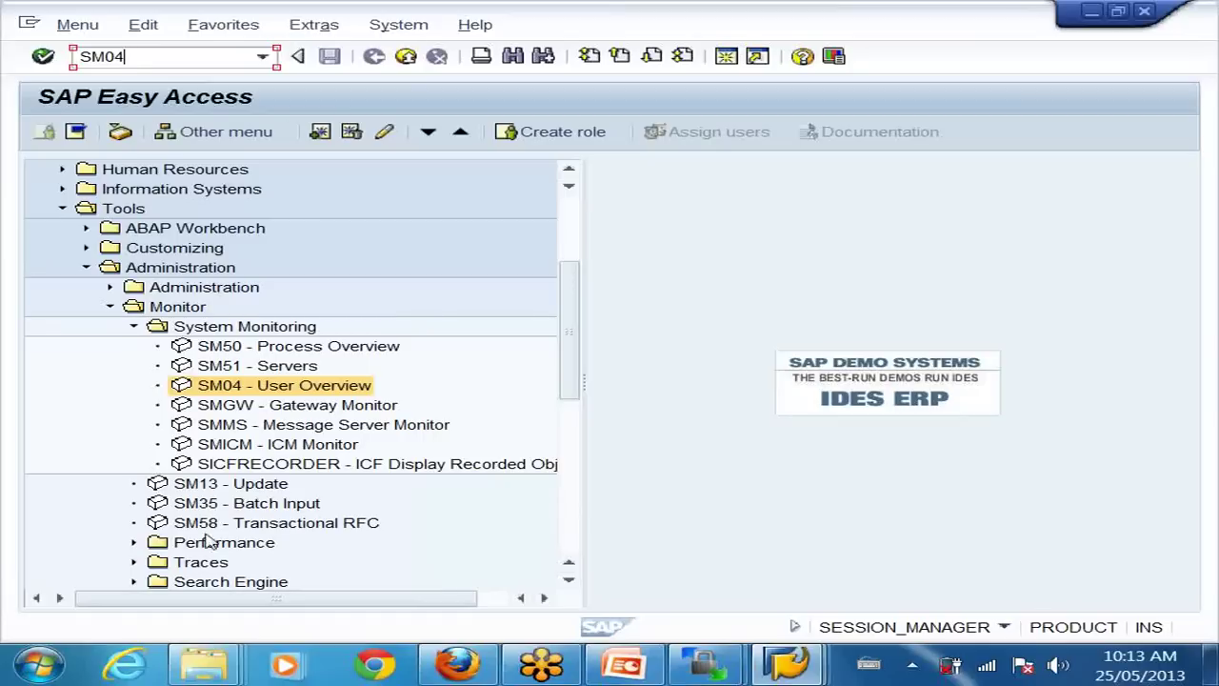
# - Collapse the Tools folder and delete the SSC1 and SSC0 Appointment Calendar entries from Favorites
pyautogui.click(87, 267)
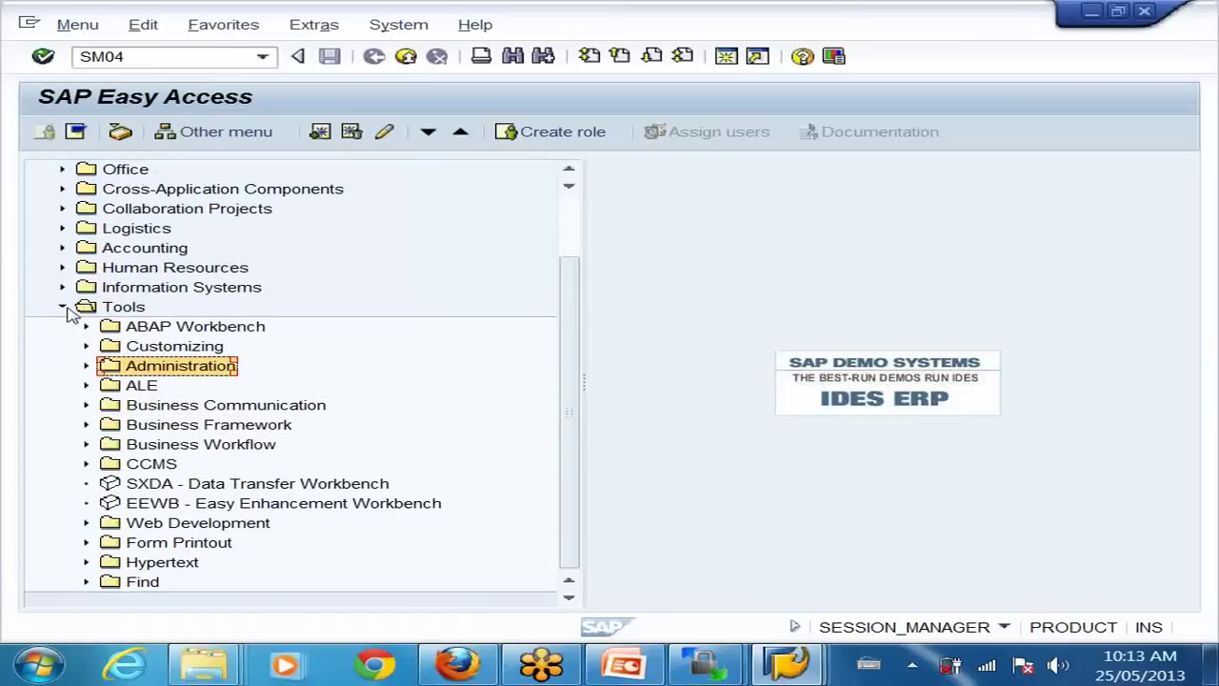
pyautogui.click(65, 307)
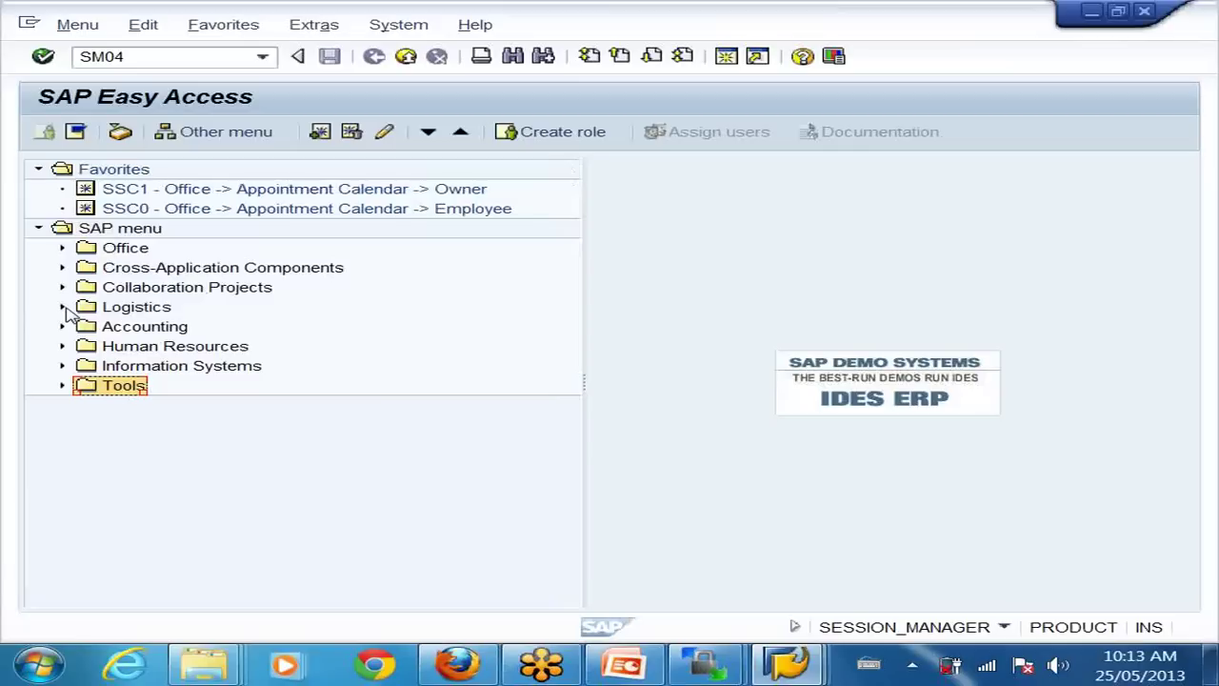
pyautogui.click(140, 171)
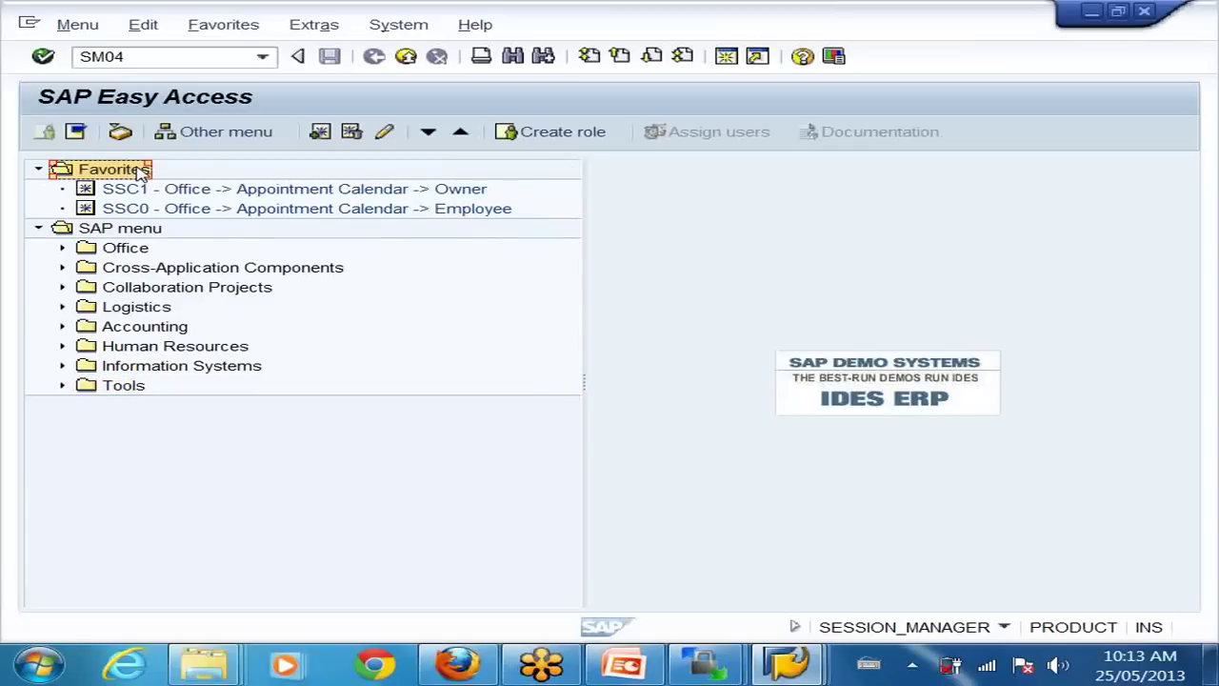
pyautogui.click(151, 191)
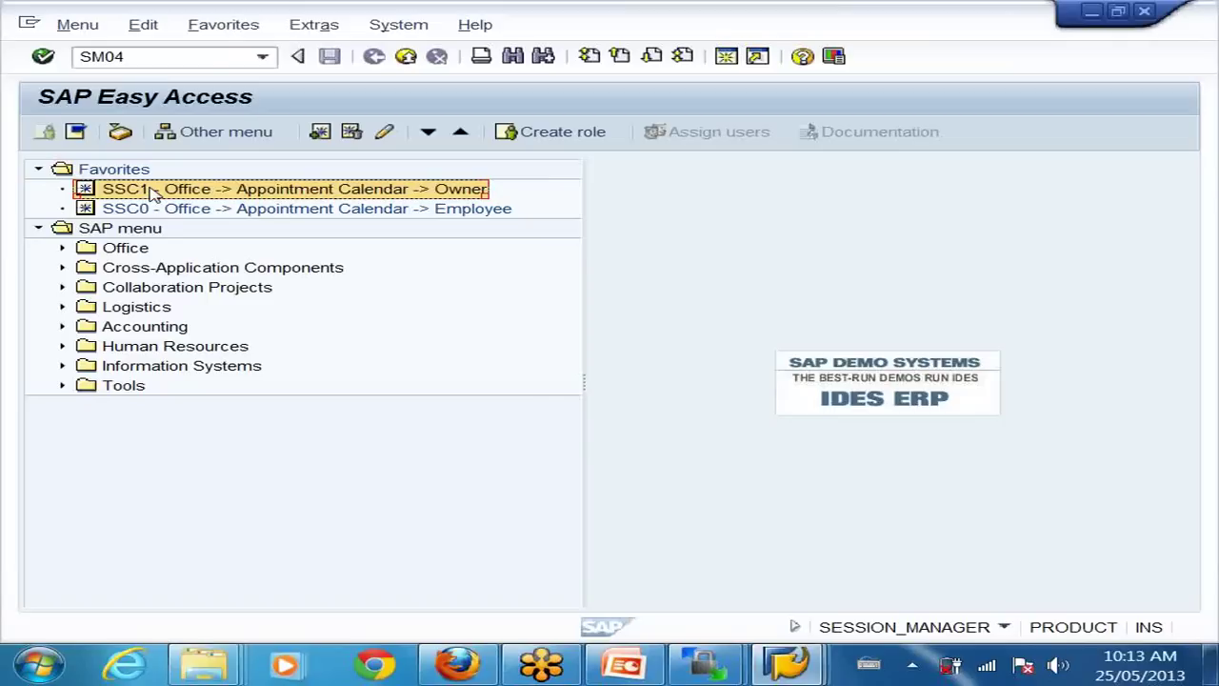
pyautogui.hotkey('shift', 'F2')
pyautogui.hotkey('shift', 'F2')
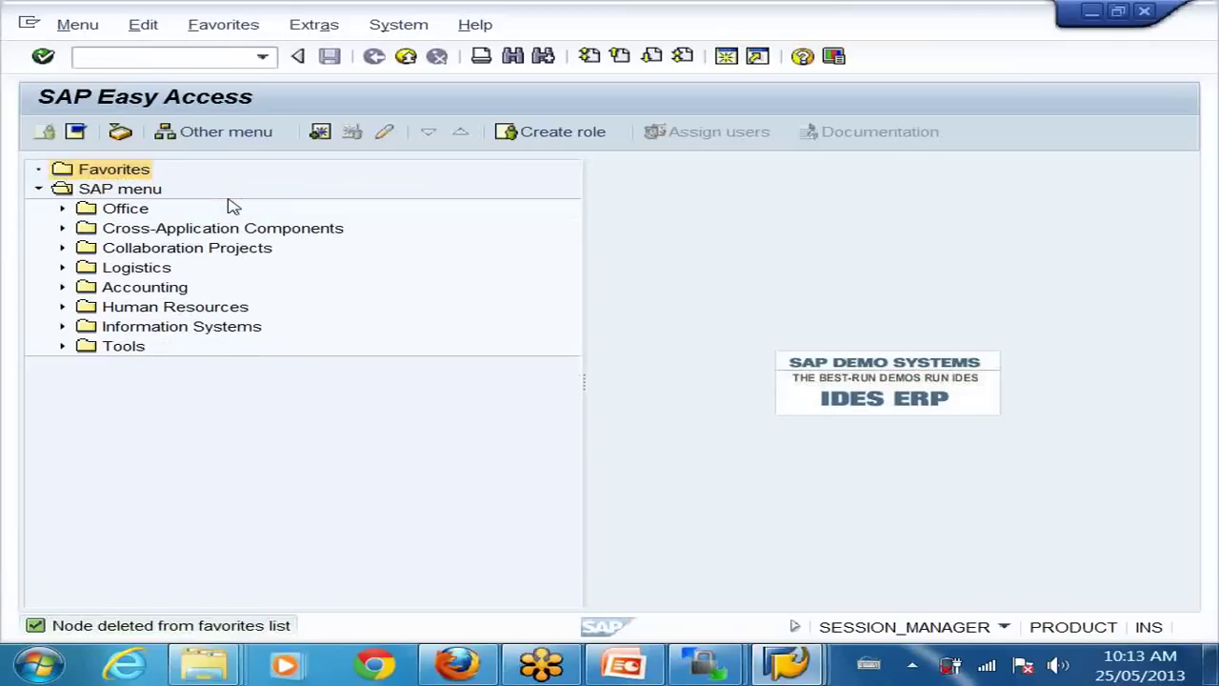
# - Start the manual entry of a transaction in the Favorites folder
pyautogui.rightClick(130, 173)
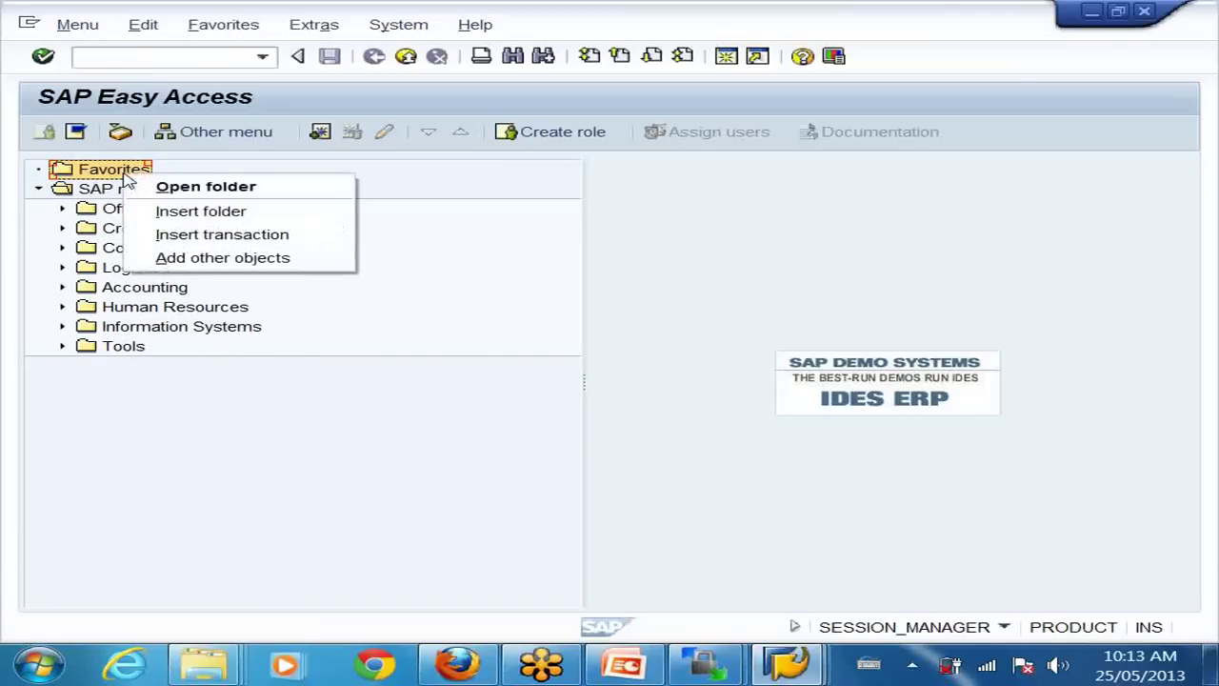
pyautogui.click(218, 234)
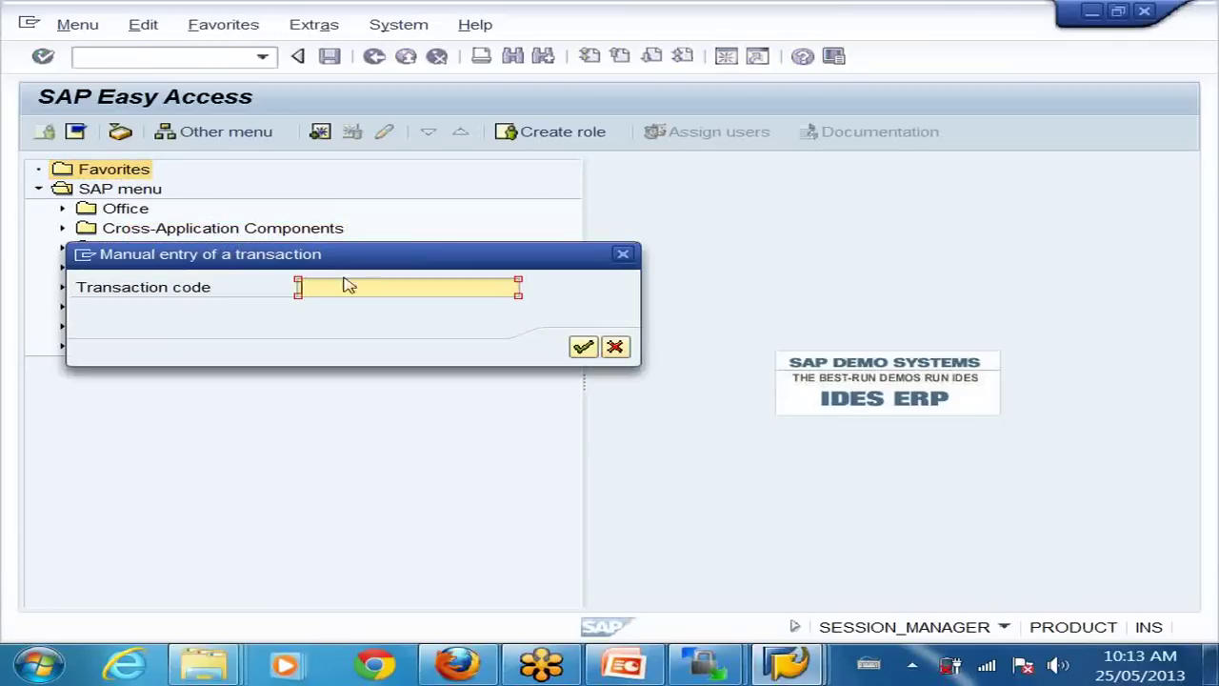